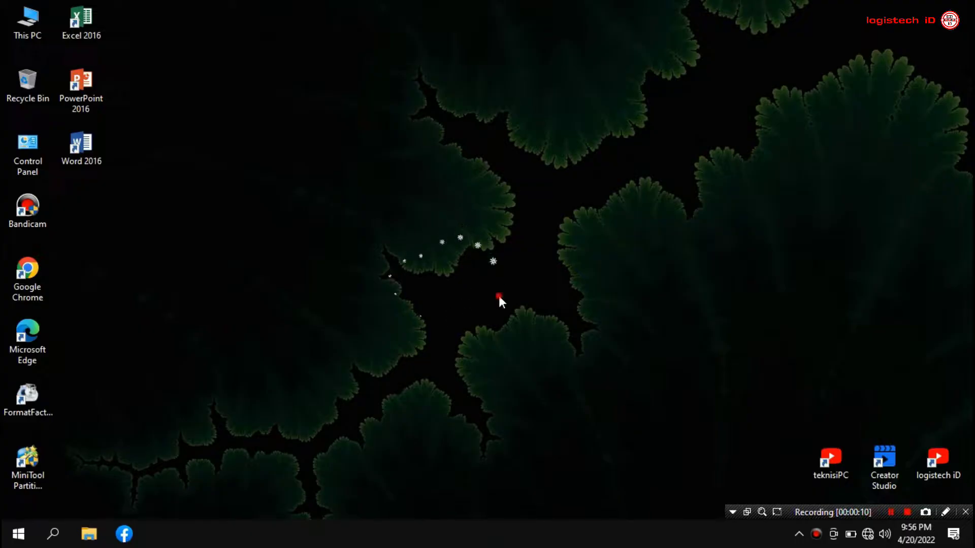
- Try to toggle Bluetooth through the Windows quick actions and clear all notifications
left_click(800, 533)
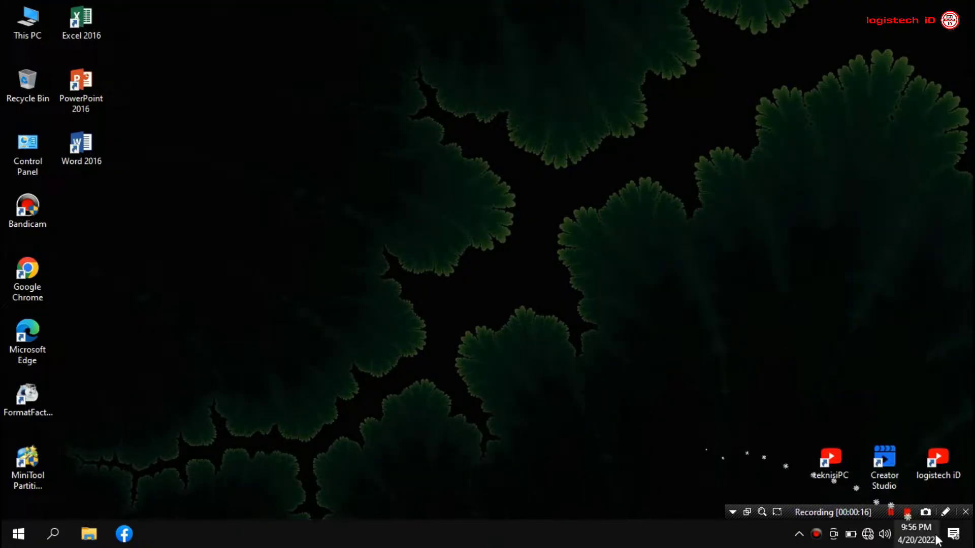
left_click(954, 534)
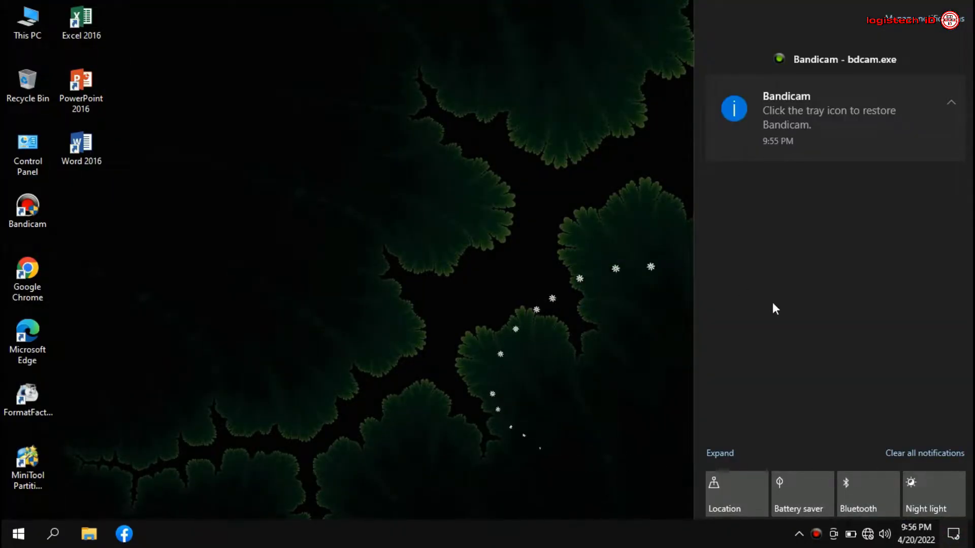
left_click(876, 488)
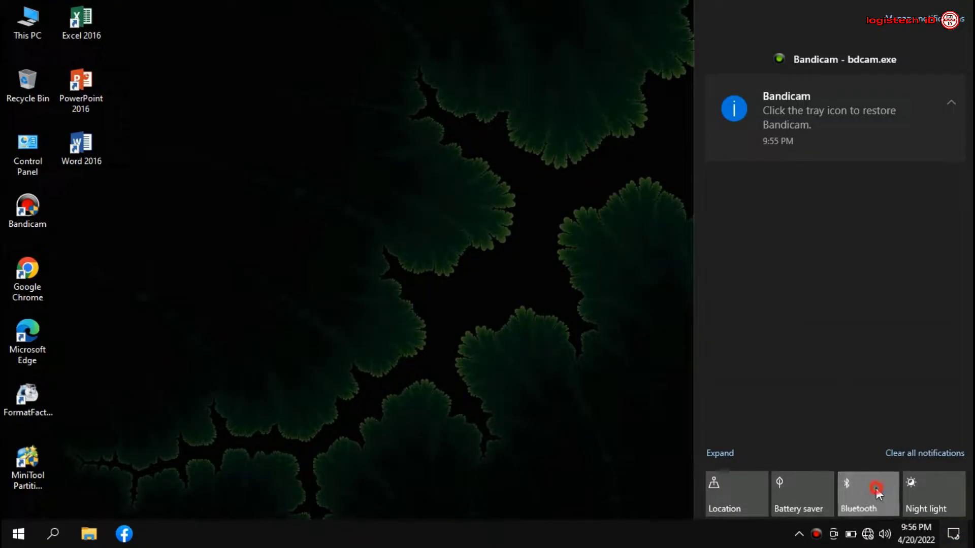
left_click(925, 454)
left_click(443, 371)
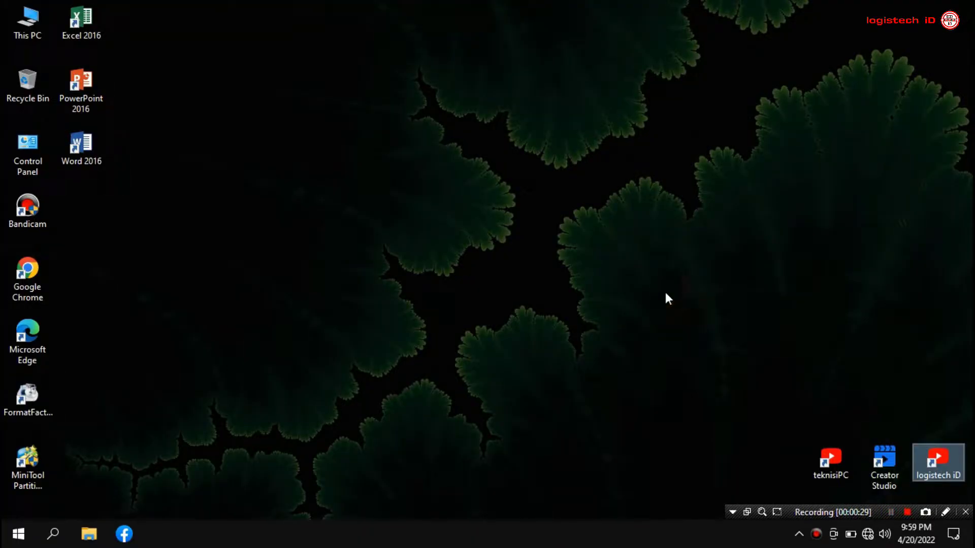
left_click(664, 293)
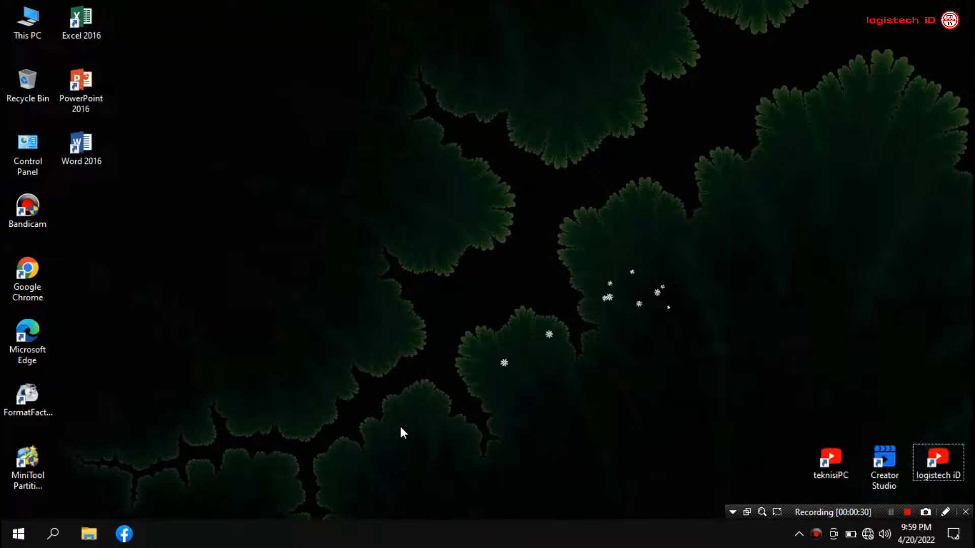
- Try to open Windows Settings from the desktop
left_click(18, 534)
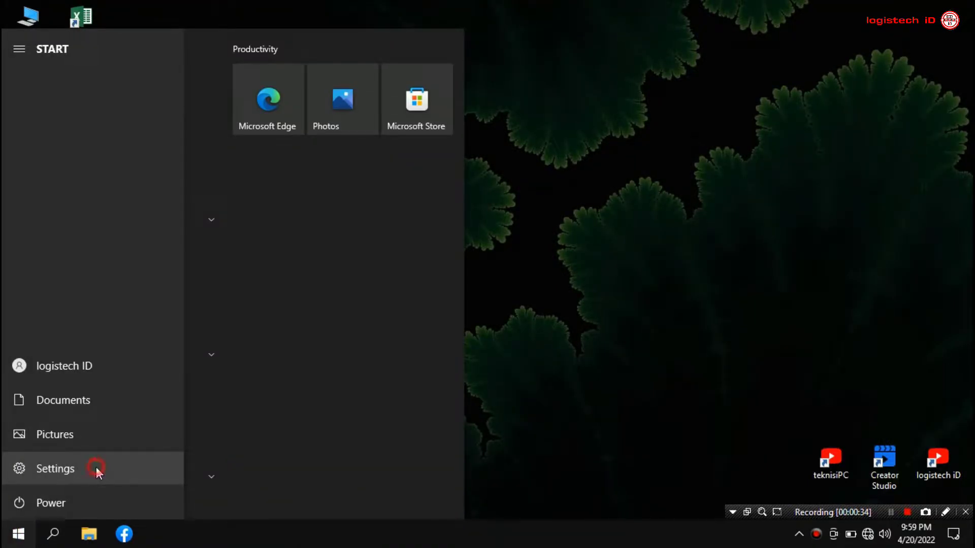
left_click(77, 468)
left_click(112, 467)
left_click(76, 473)
left_click(561, 368)
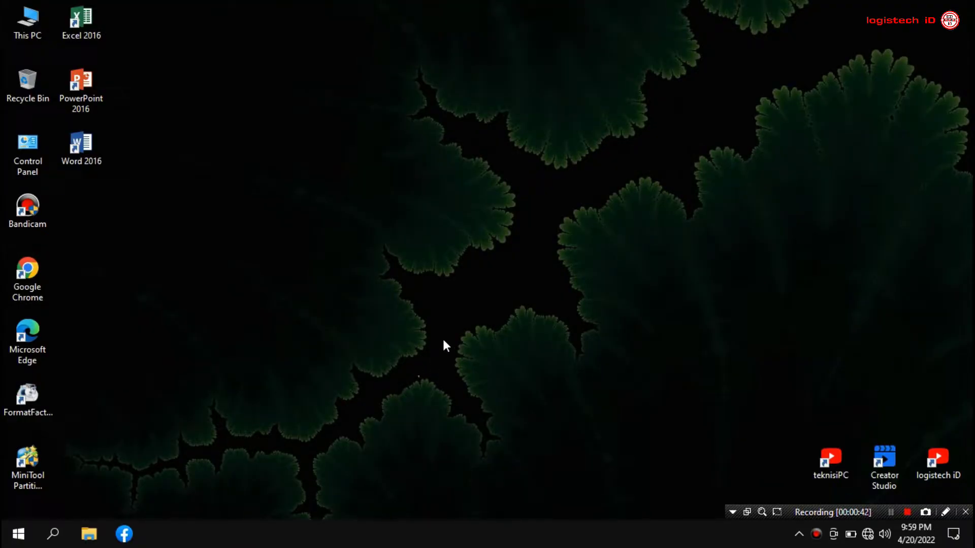
right_click(18, 533)
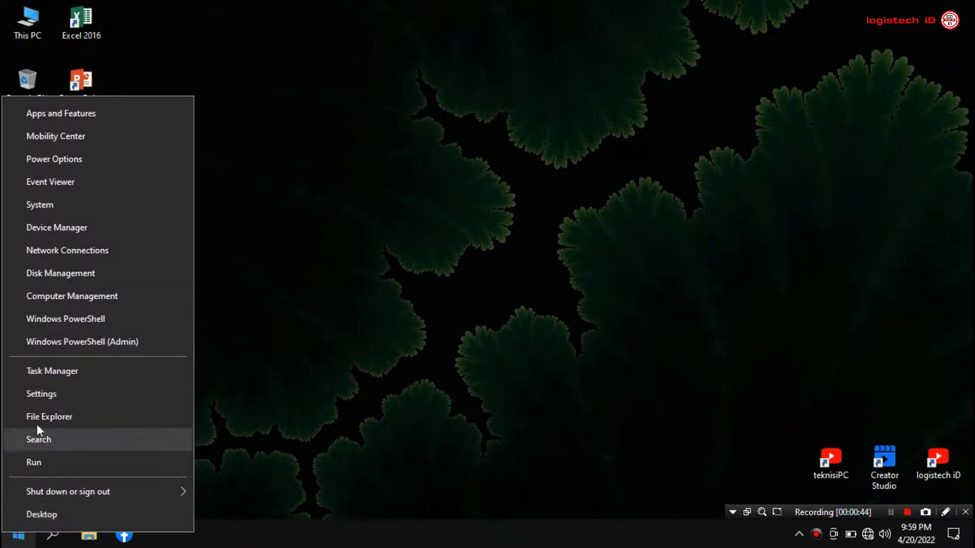
left_click(56, 392)
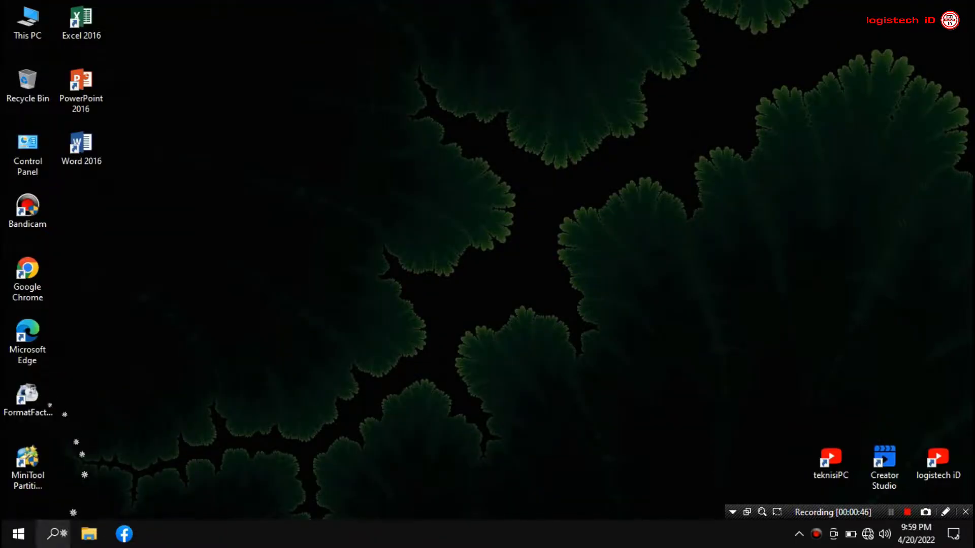
- Search Windows for "sett", try to open the Settings app from the results, and refresh the desktop
left_click(61, 528)
type("sett")
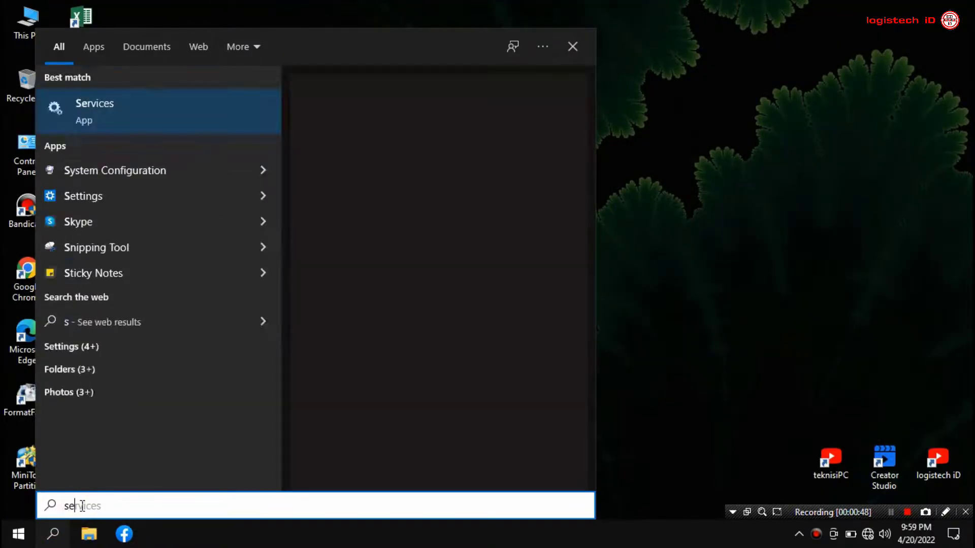
left_click(150, 123)
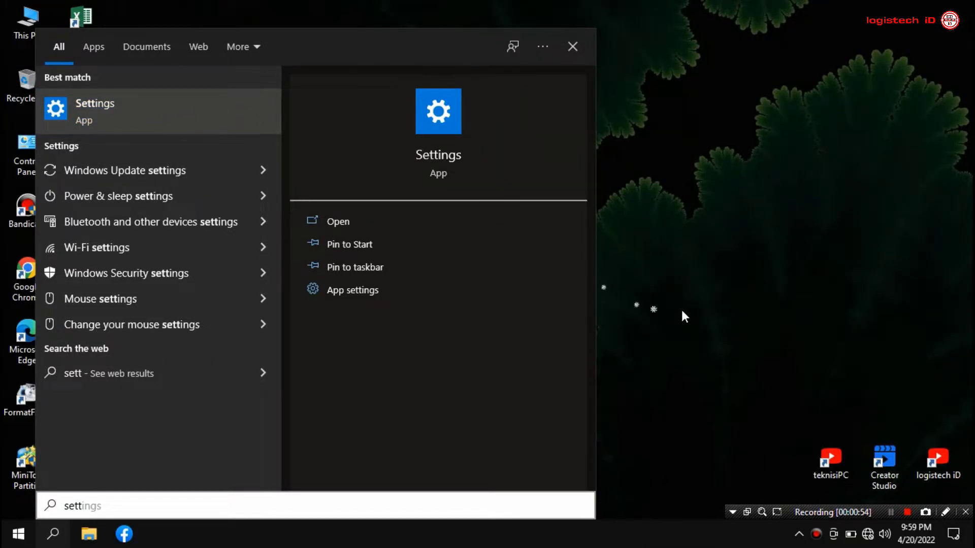
left_click(653, 283)
right_click(442, 131)
left_click(472, 173)
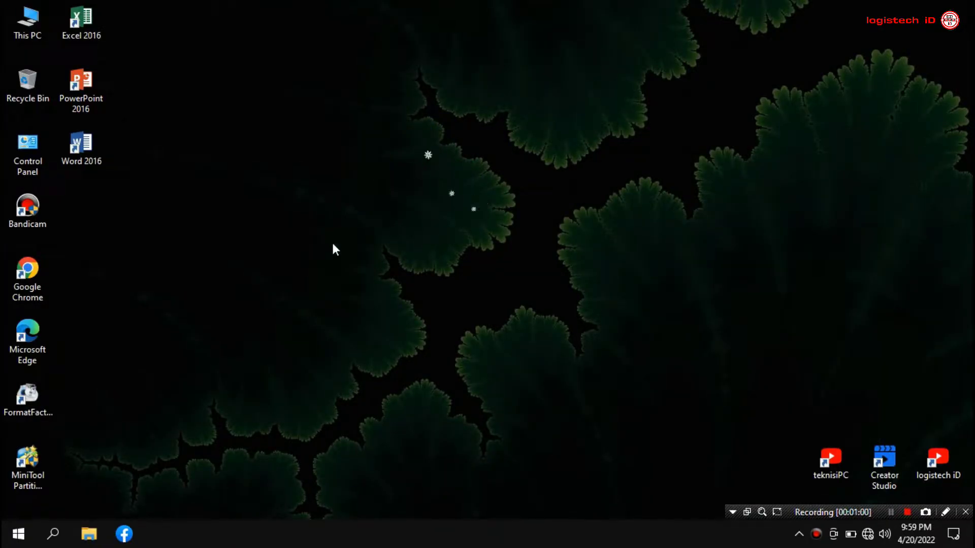
- Search Windows for "system configuration" and open the System Configuration app
left_click(53, 535)
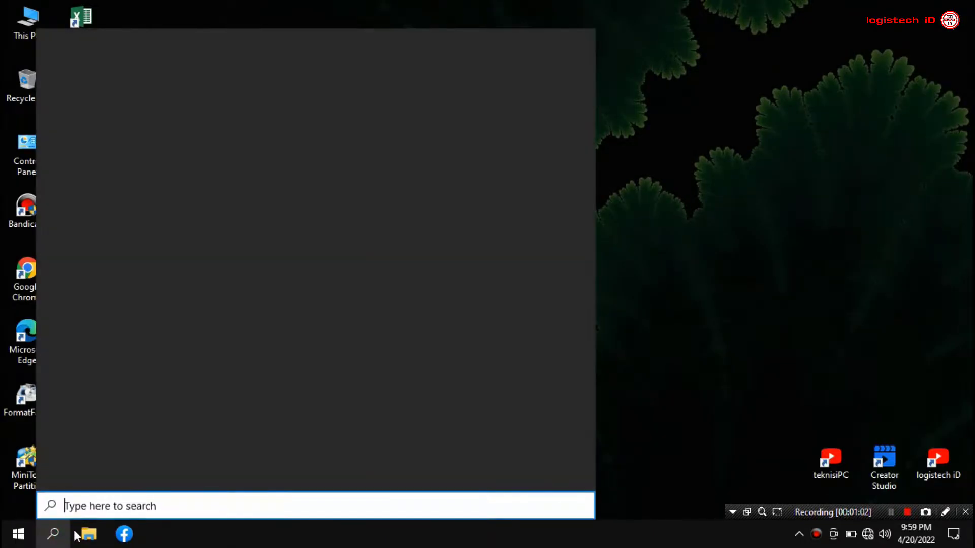
type("system")
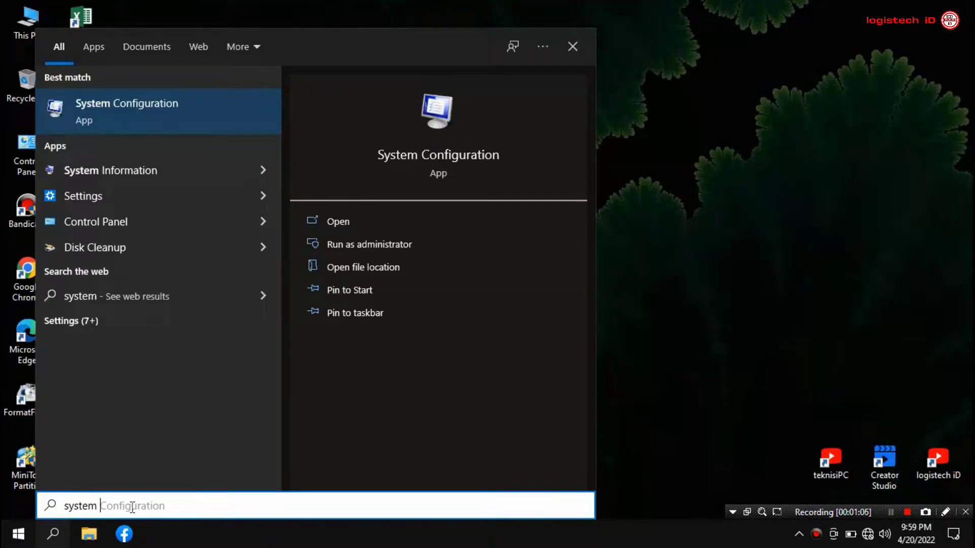
type(" configuration")
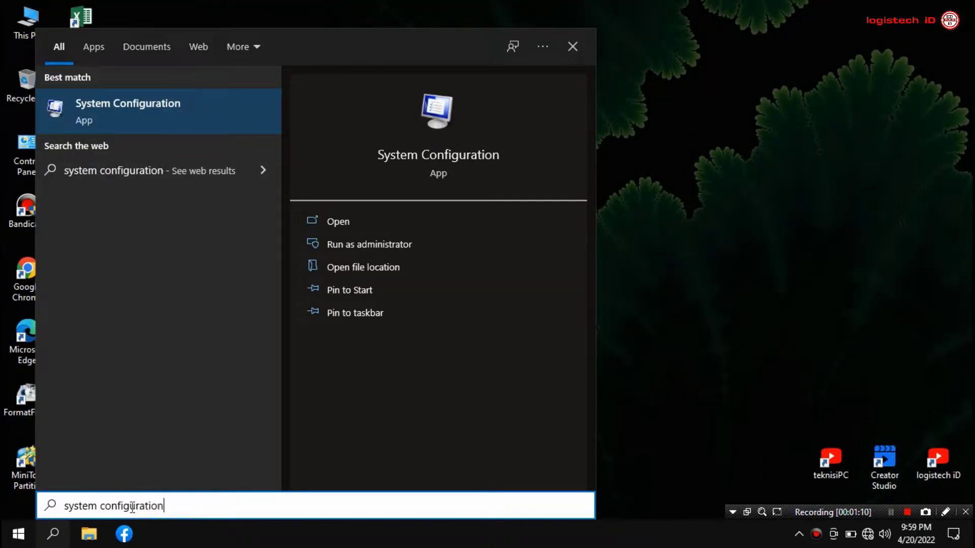
left_click(152, 112)
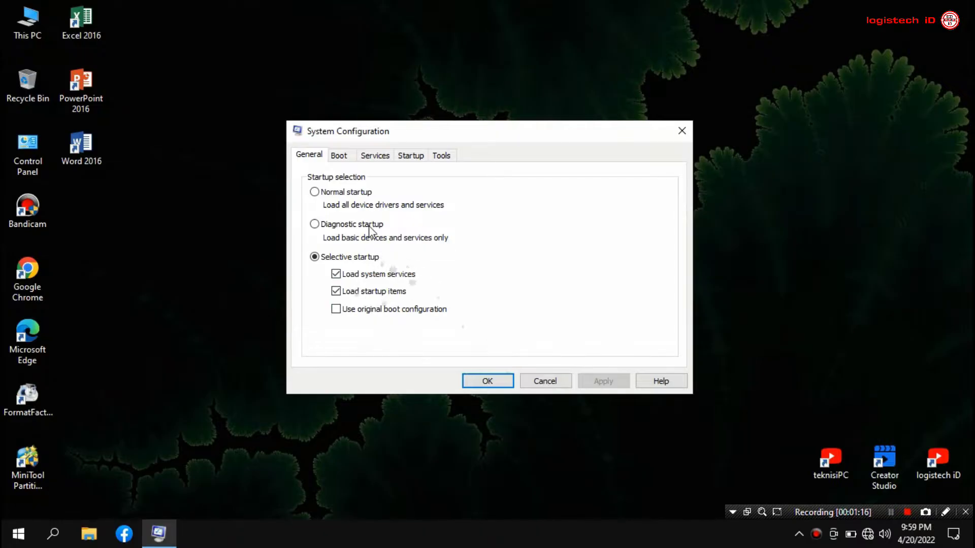
- Set the startup selection to Normal startup, apply it, and exit System Configuration without restarting
left_click(314, 193)
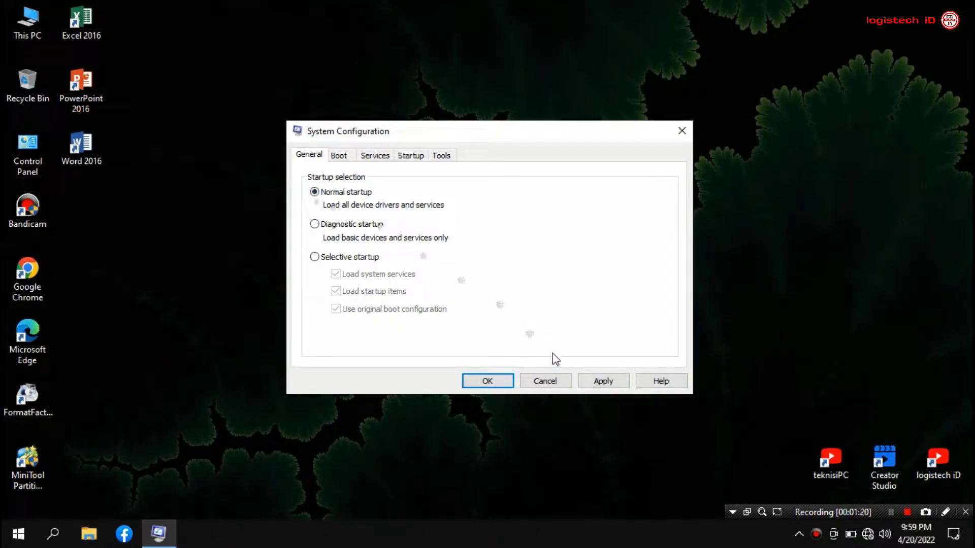
left_click(601, 381)
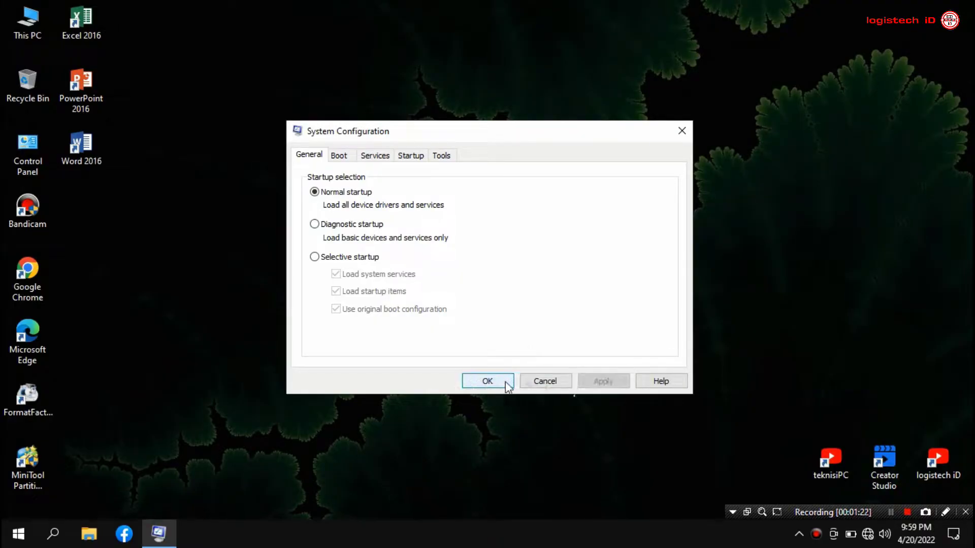
left_click(505, 382)
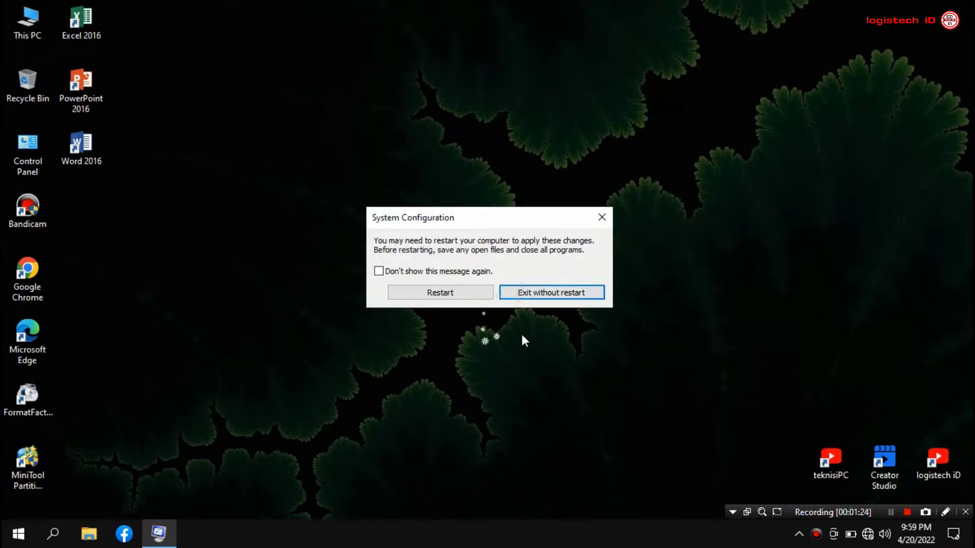
left_click(547, 300)
right_click(524, 283)
left_click(550, 325)
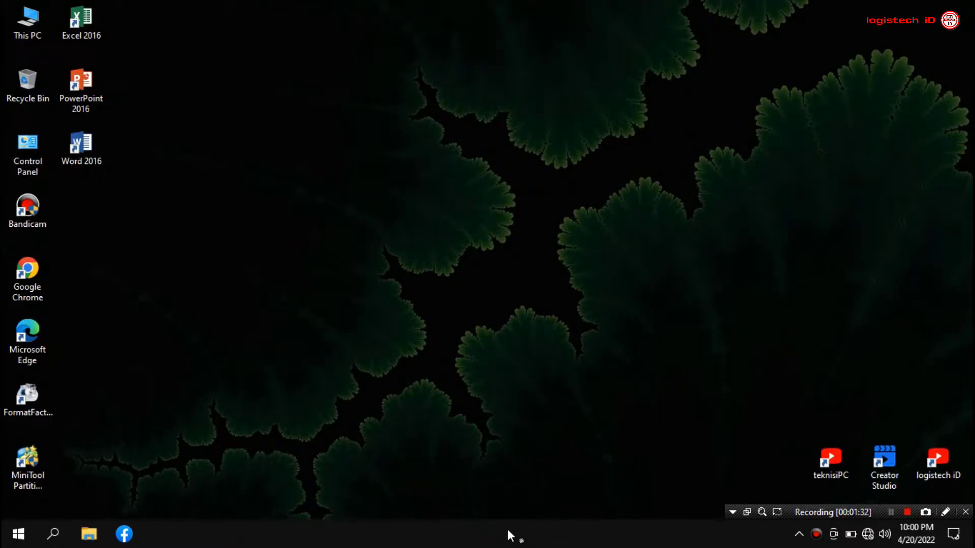
- Open Task Manager in its detailed view and show the list of startup apps
right_click(388, 532)
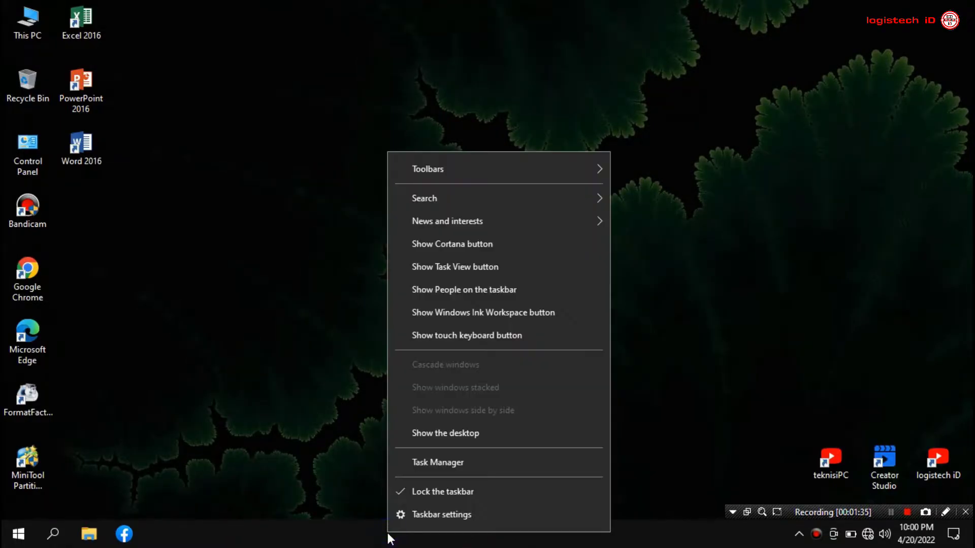
left_click(446, 465)
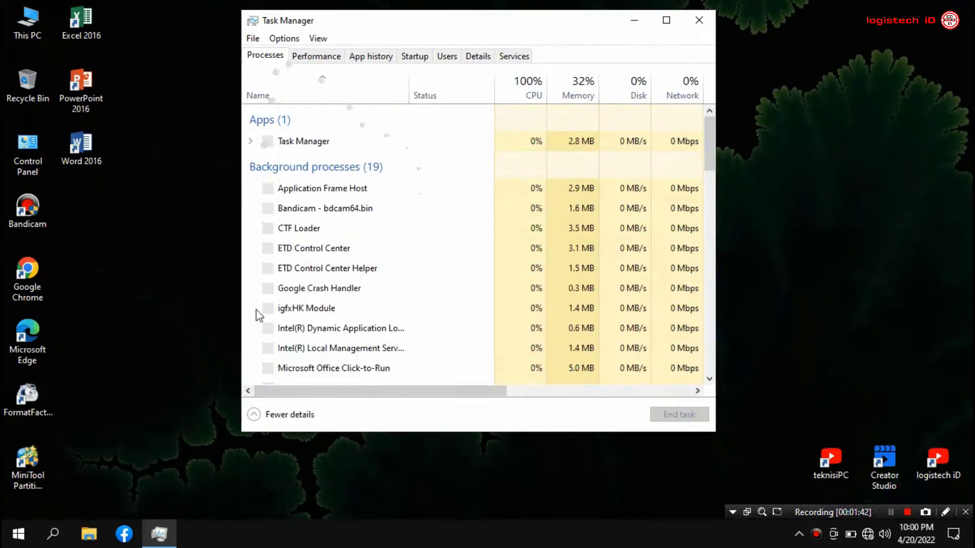
left_click(257, 415)
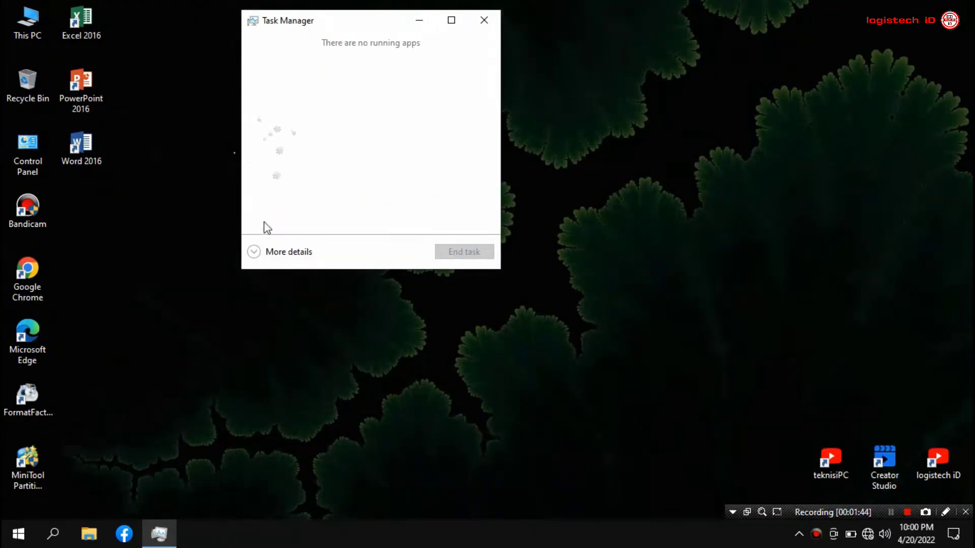
left_click(255, 256)
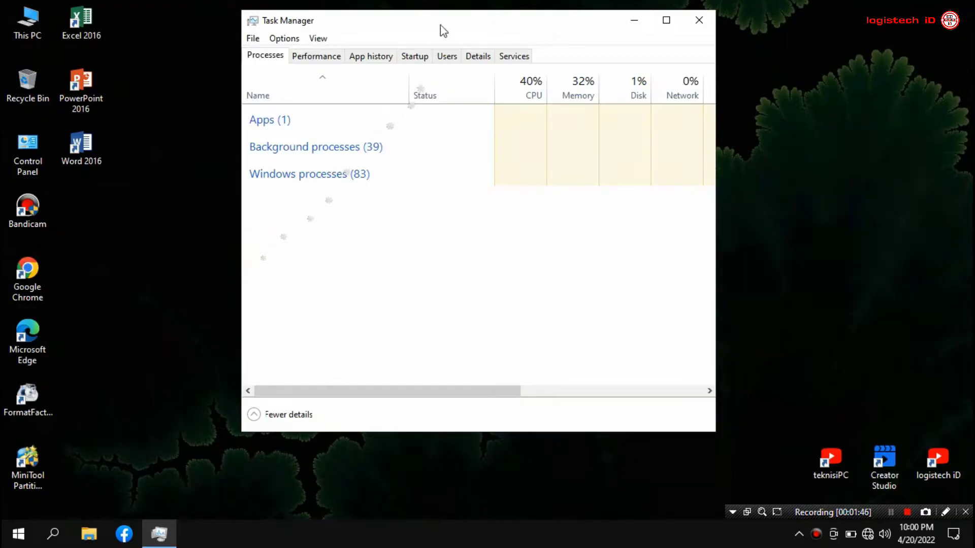
left_click_drag(472, 25, 559, 32)
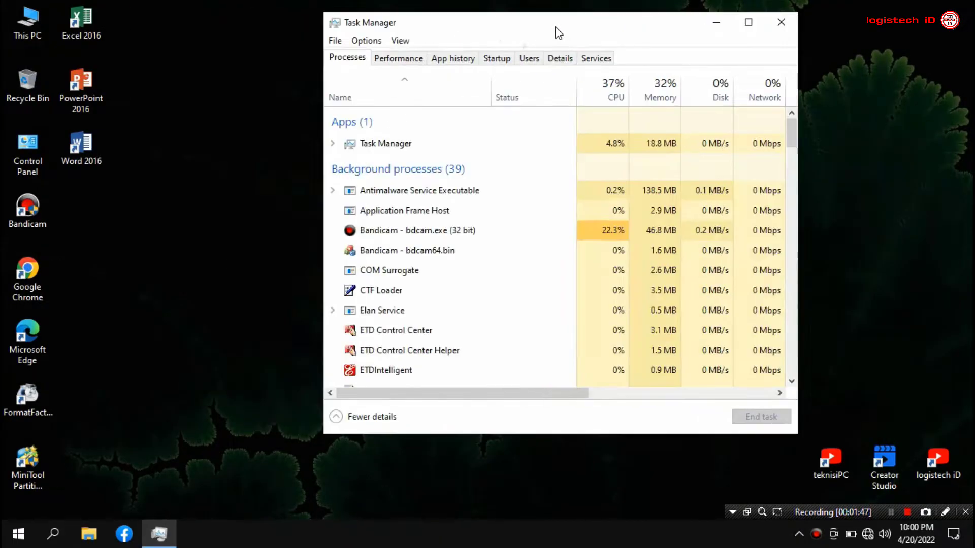
left_click(496, 59)
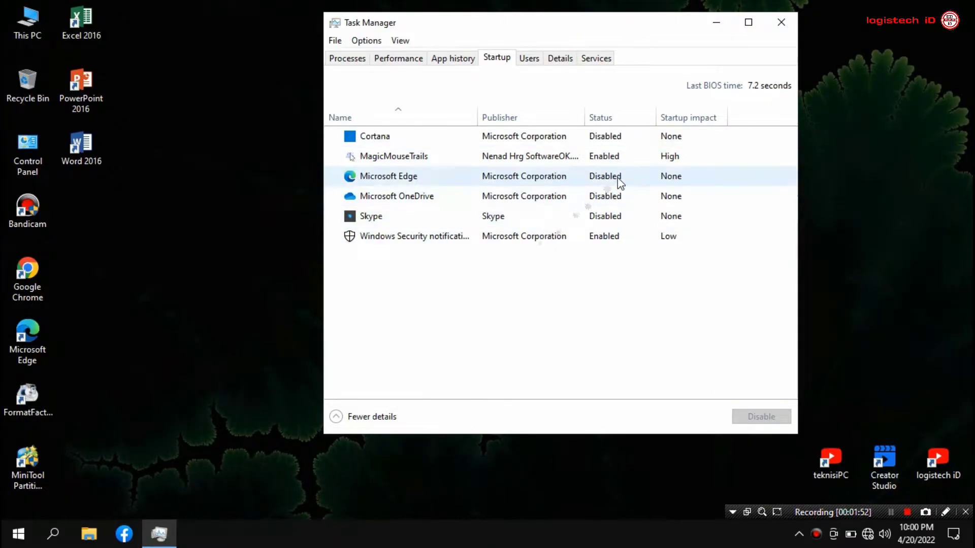
- Enable Cortana, Microsoft Edge, Microsoft OneDrive and Skype as startup apps
left_click(612, 238)
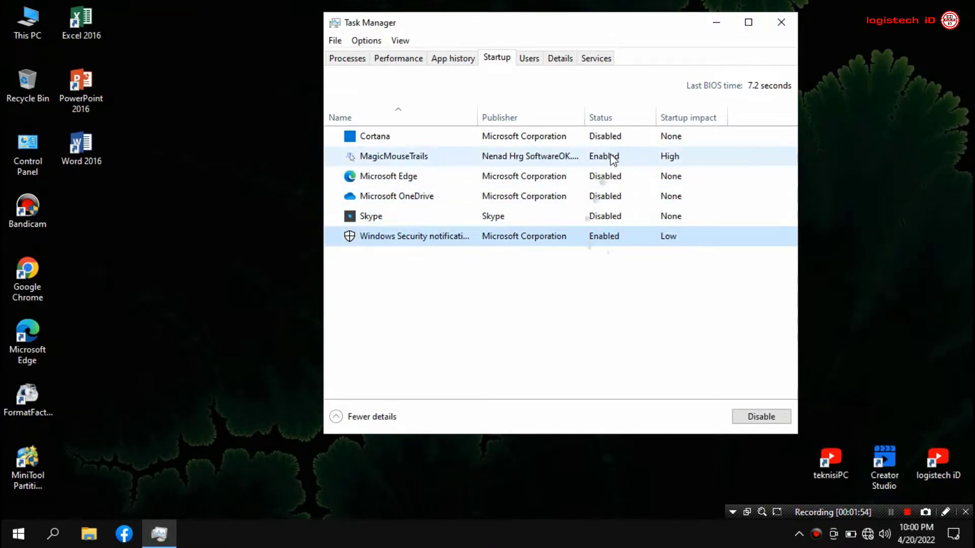
left_click(608, 138)
right_click(605, 142)
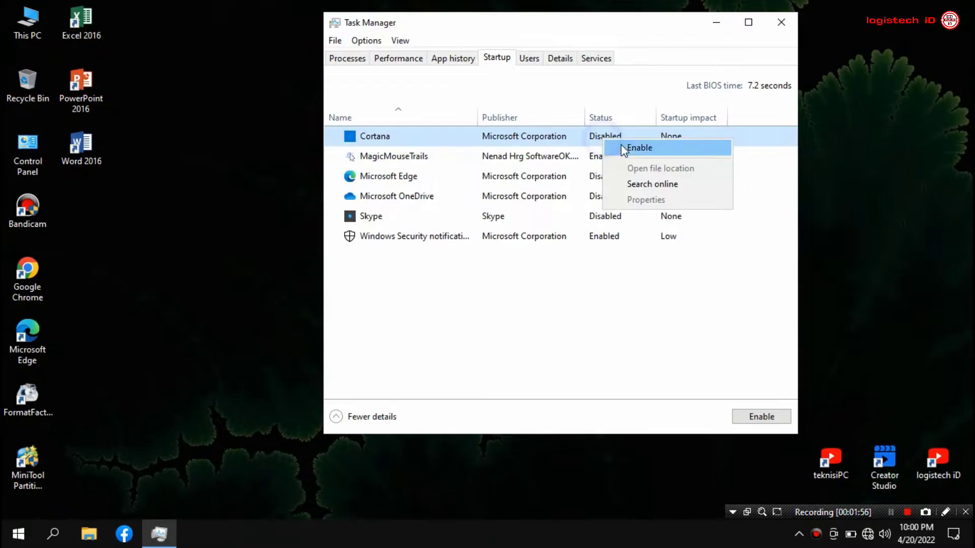
left_click(635, 152)
left_click(605, 177)
right_click(607, 176)
left_click(638, 184)
left_click(610, 197)
right_click(613, 201)
left_click(629, 210)
left_click(616, 216)
right_click(618, 216)
left_click(630, 220)
- Disable Cortana, Microsoft Edge, Microsoft OneDrive and Skype as startup apps, leaving MagicMouseTrails enabled
left_click(605, 141)
right_click(617, 143)
left_click(630, 149)
left_click(602, 159)
right_click(604, 161)
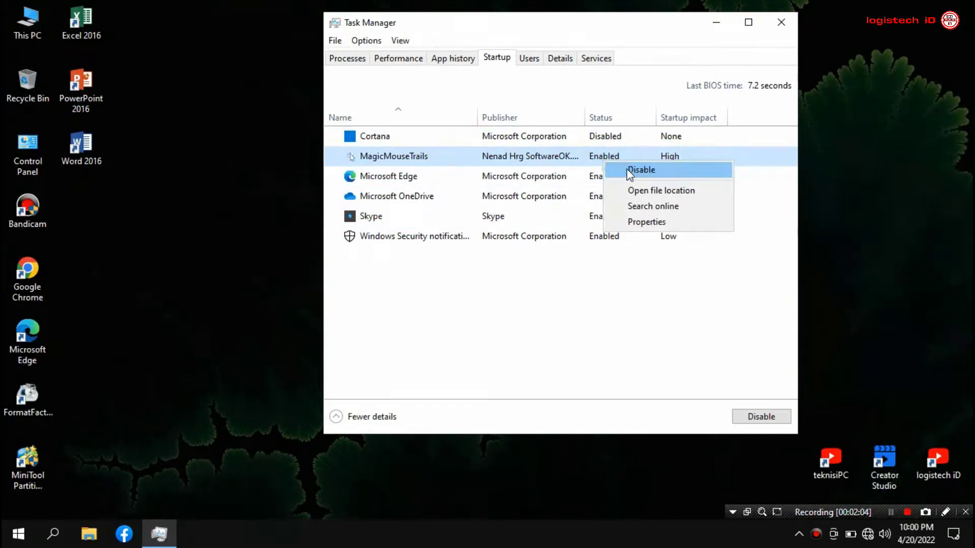
left_click(588, 177)
right_click(587, 178)
left_click(605, 186)
left_click(605, 196)
right_click(605, 196)
left_click(622, 203)
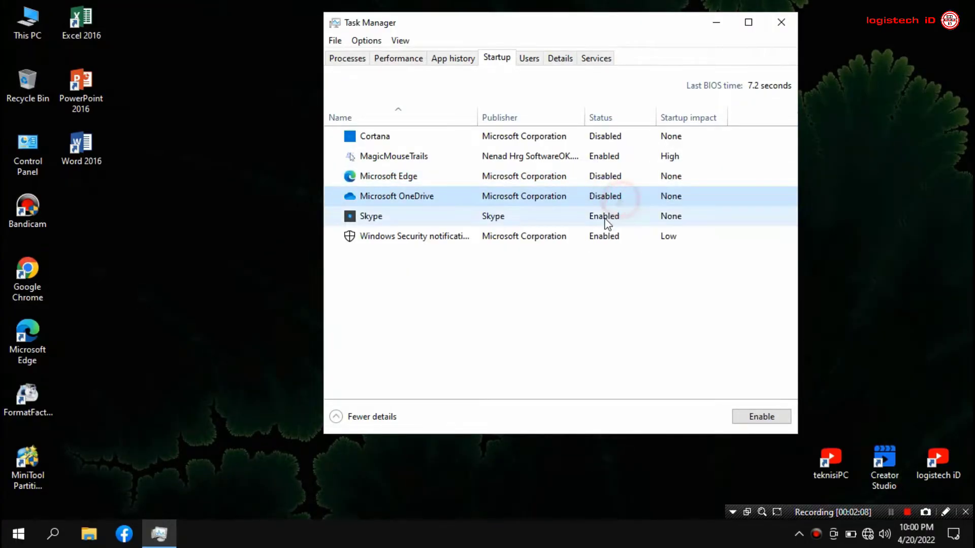
left_click(607, 216)
right_click(607, 216)
left_click(605, 243)
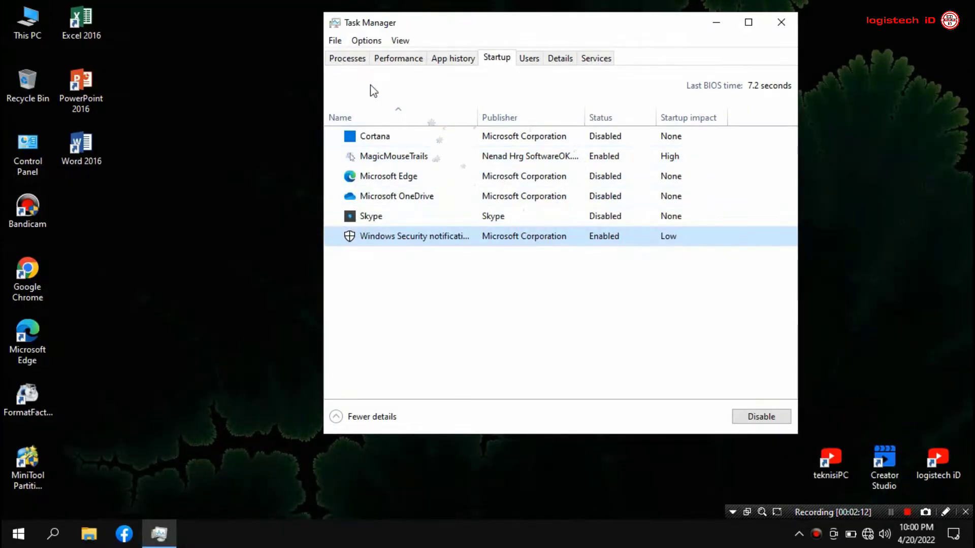
- Return to the list of running processes and close Task Manager
left_click(347, 59)
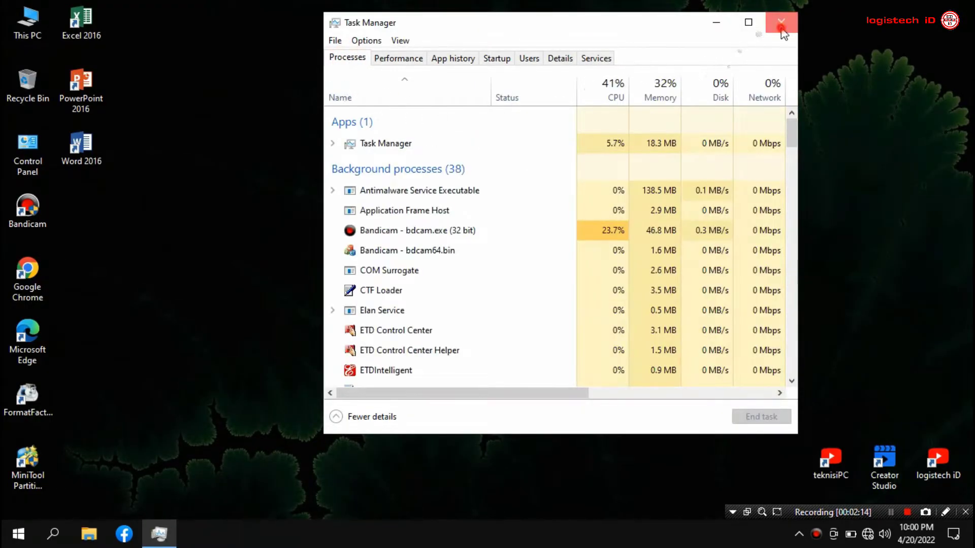
left_click(781, 22)
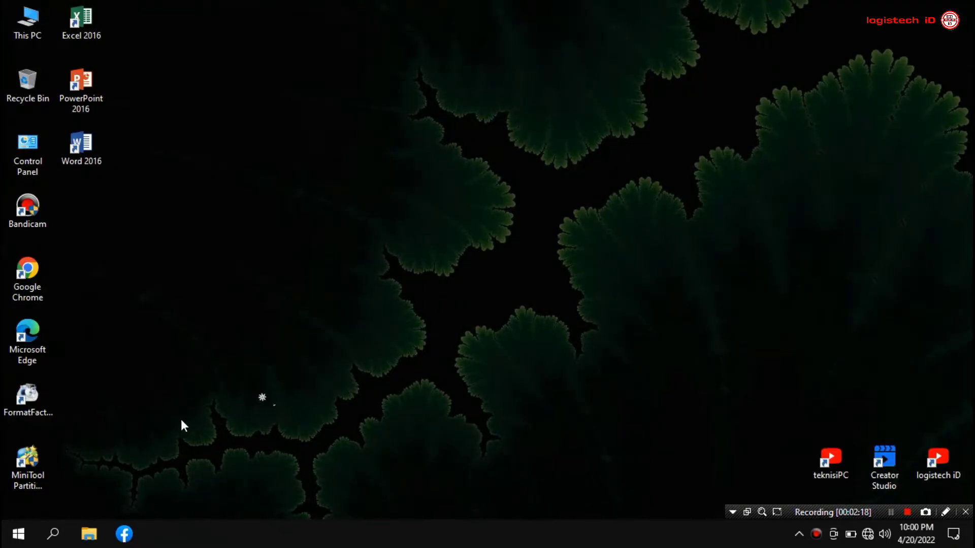
left_click(15, 534)
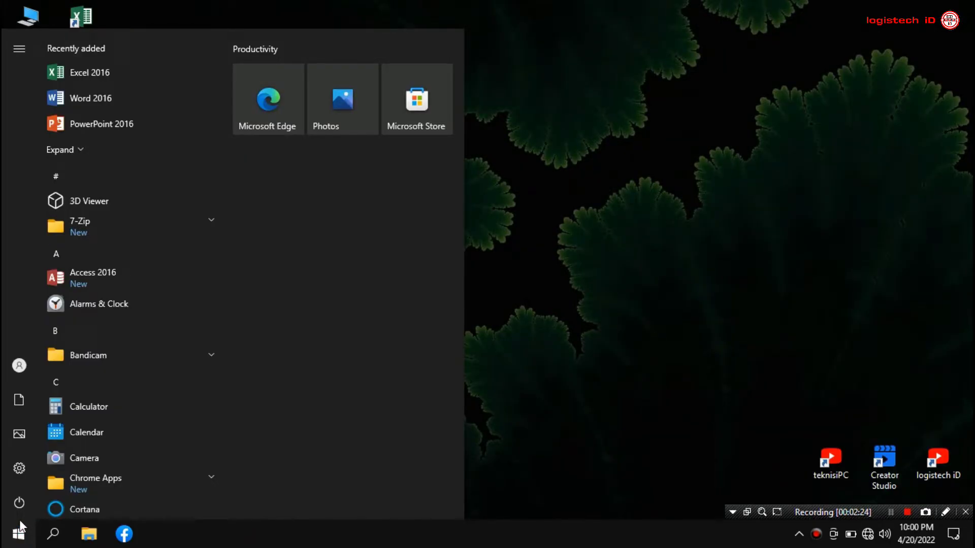
left_click(639, 419)
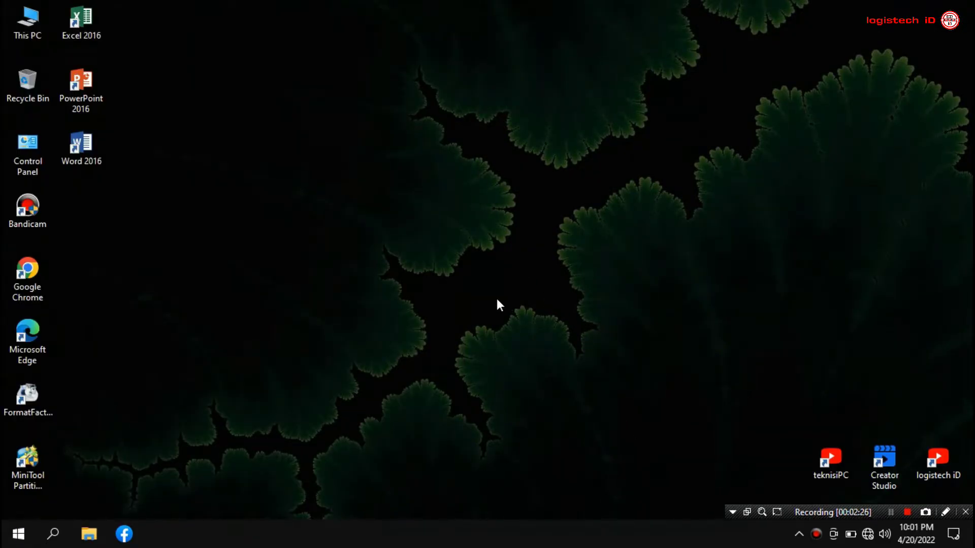
- Restart the computer
left_click(16, 534)
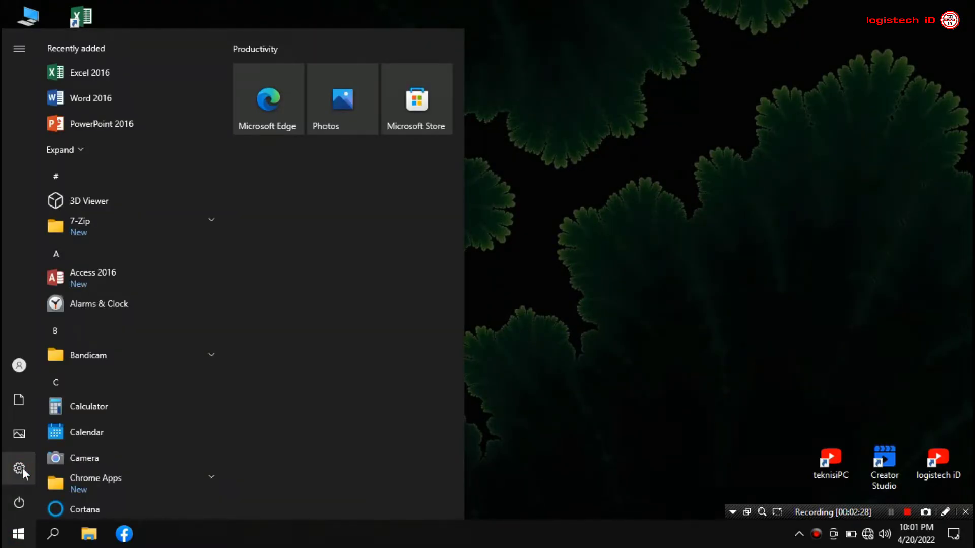
mouse_move(20, 470)
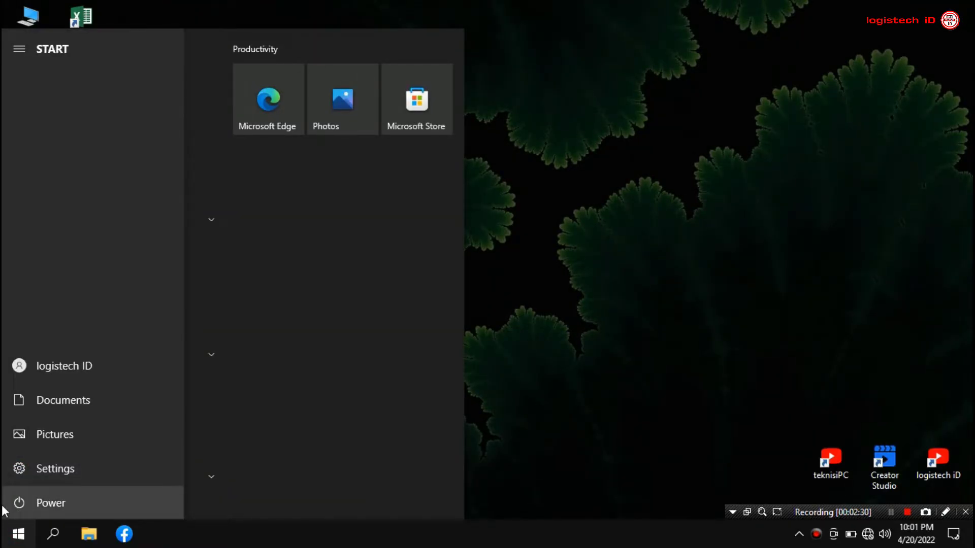
left_click(38, 508)
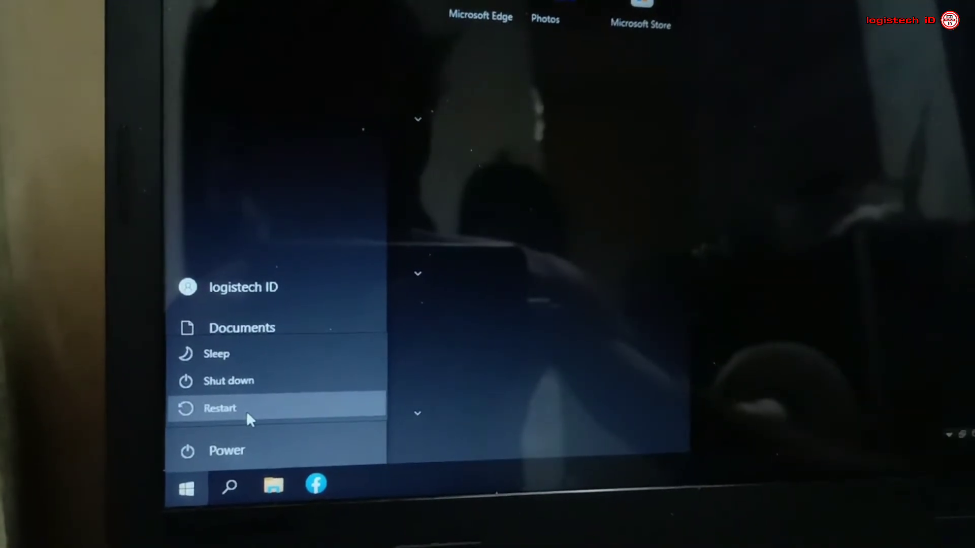
left_click(274, 409)
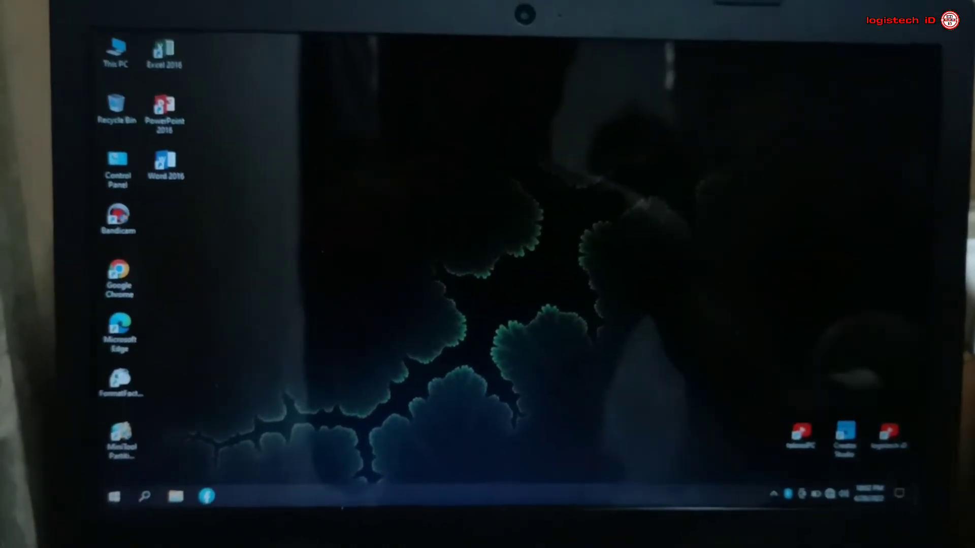
- Refresh the desktop, open Windows Settings to check that it launches, and close it again
right_click(526, 277)
left_click(557, 326)
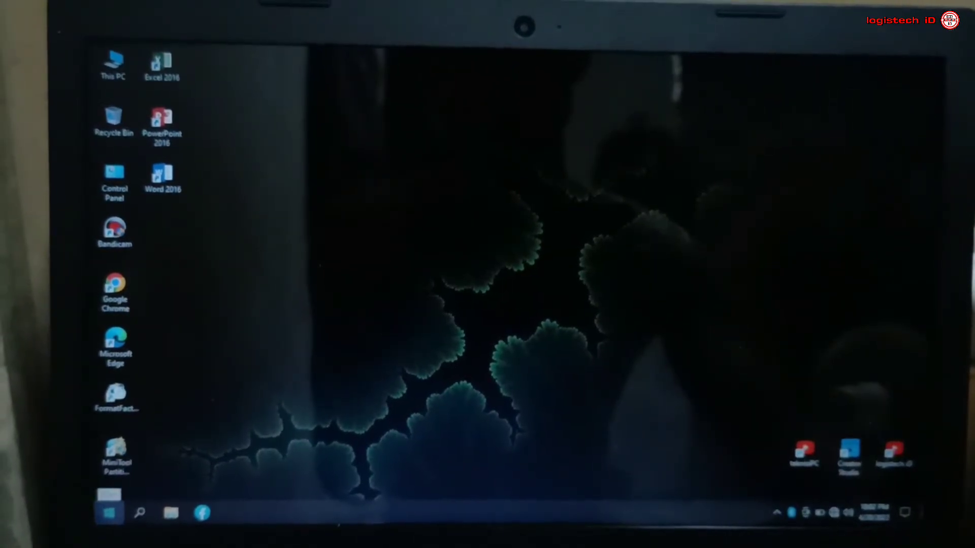
left_click(107, 513)
mouse_move(113, 483)
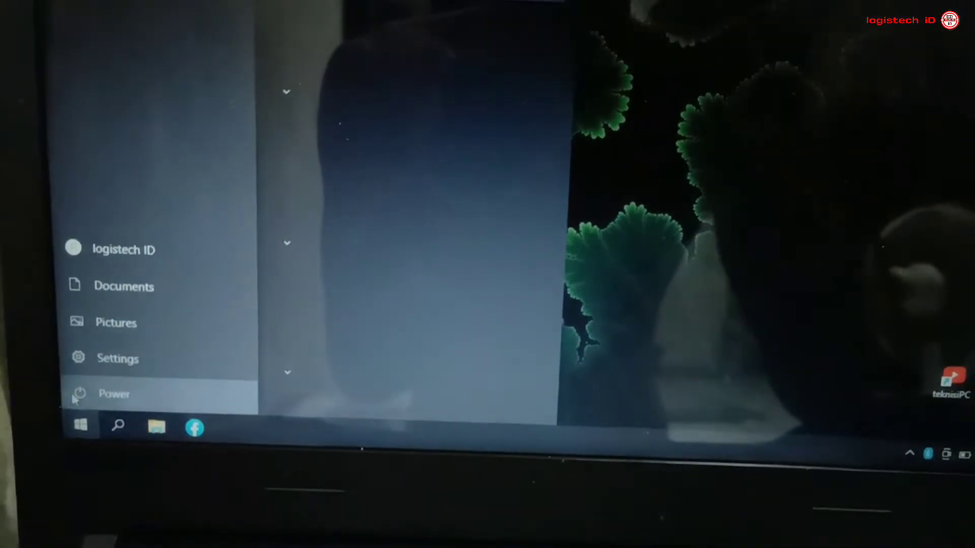
left_click(152, 347)
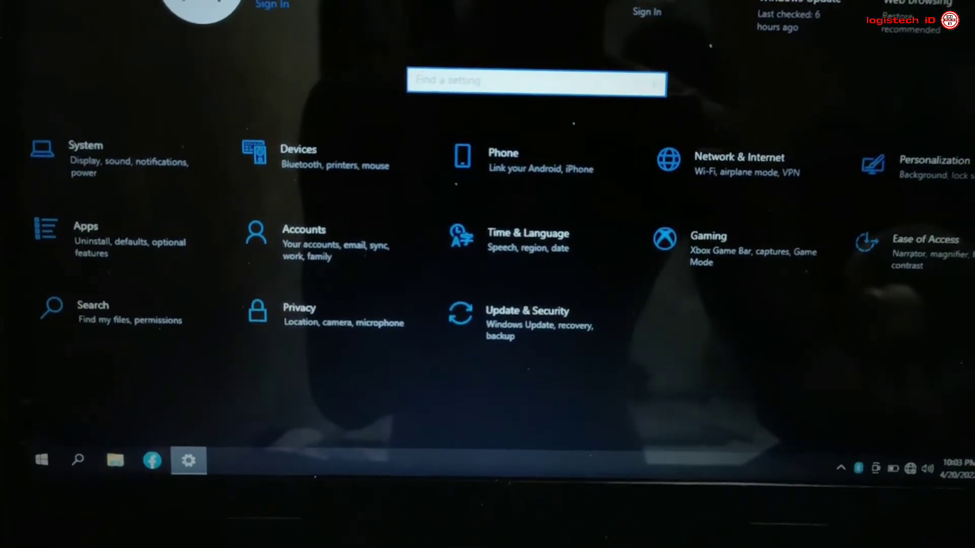
key("alt+F4")
- Open Windows search, and launch Windows Settings again from the Start button's quick links as a second check
left_click(80, 463)
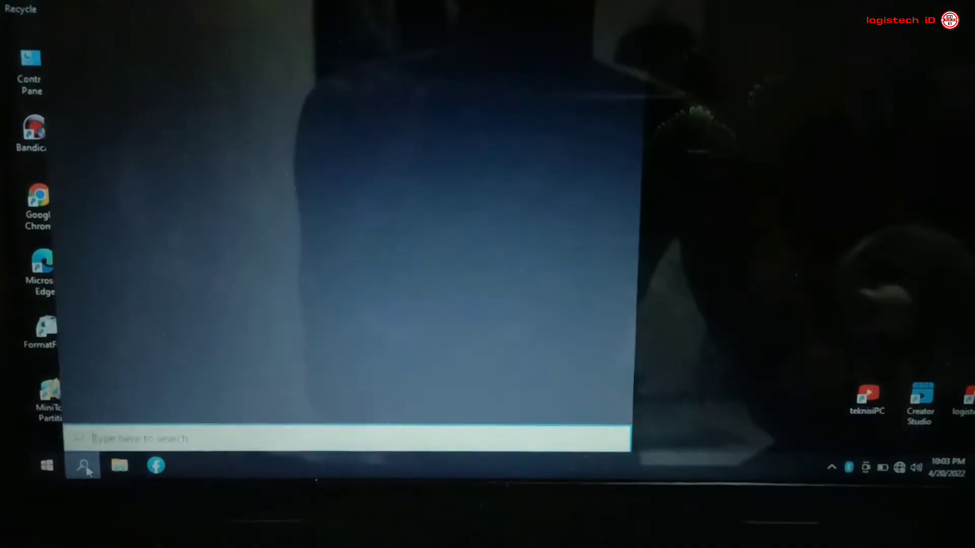
left_click(167, 197)
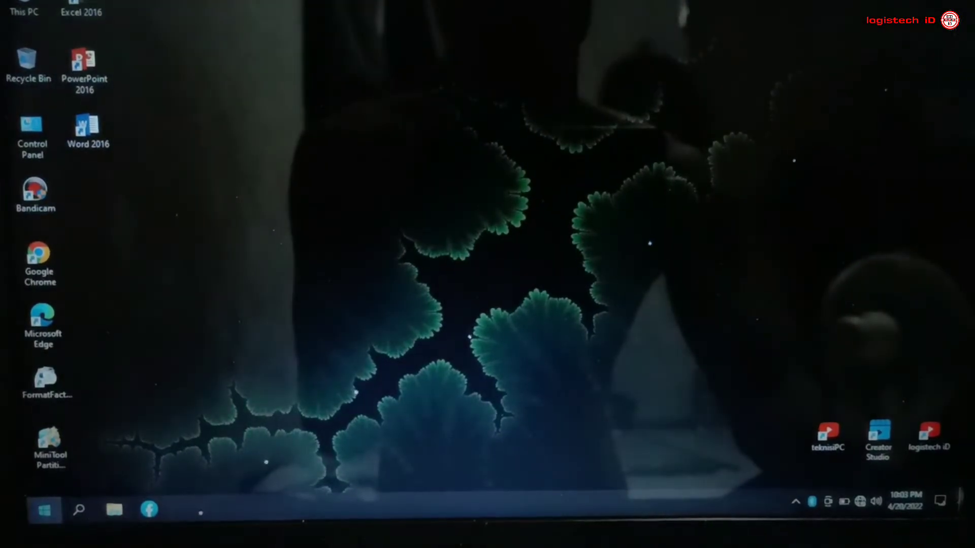
right_click(47, 513)
left_click(72, 389)
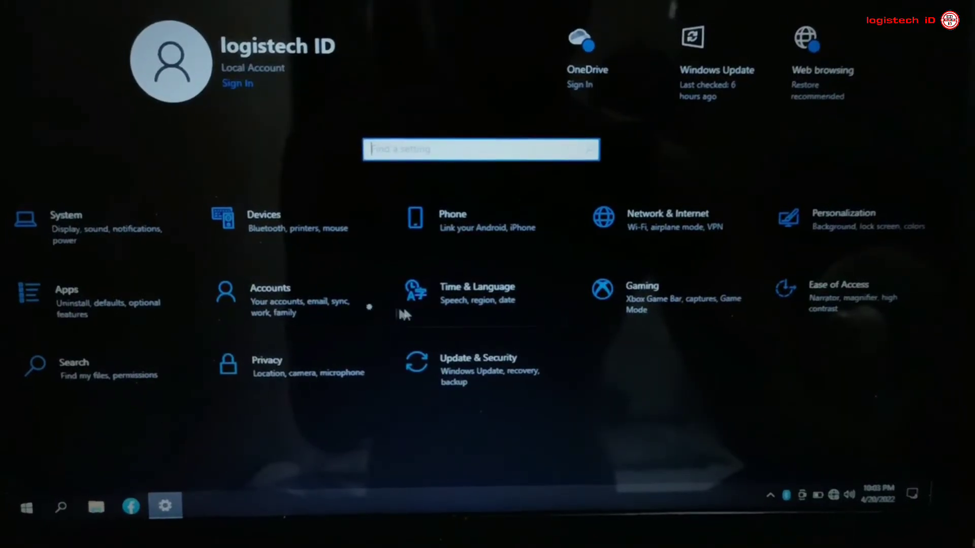
- Close Windows Settings and refresh the desktop twice
right_click(501, 153)
left_click(526, 190)
right_click(526, 195)
left_click(547, 237)
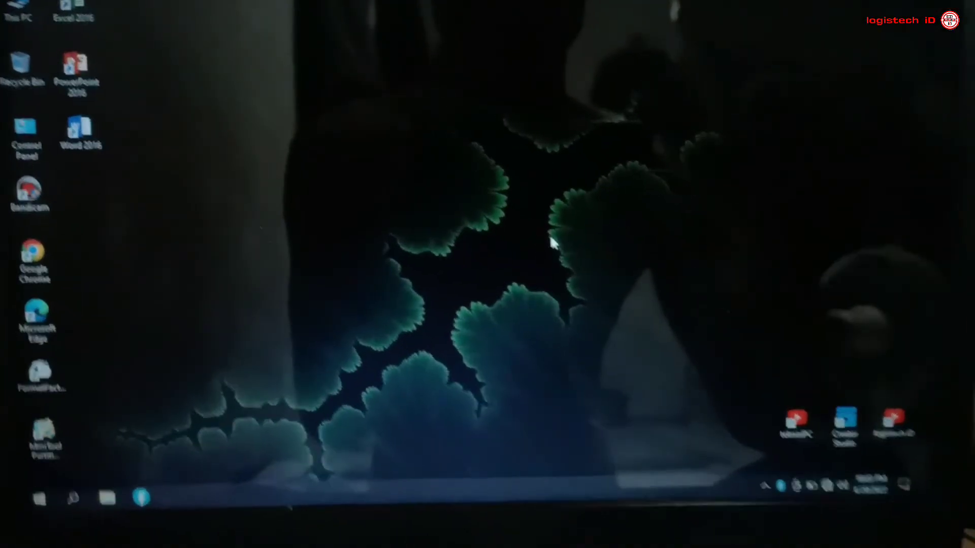